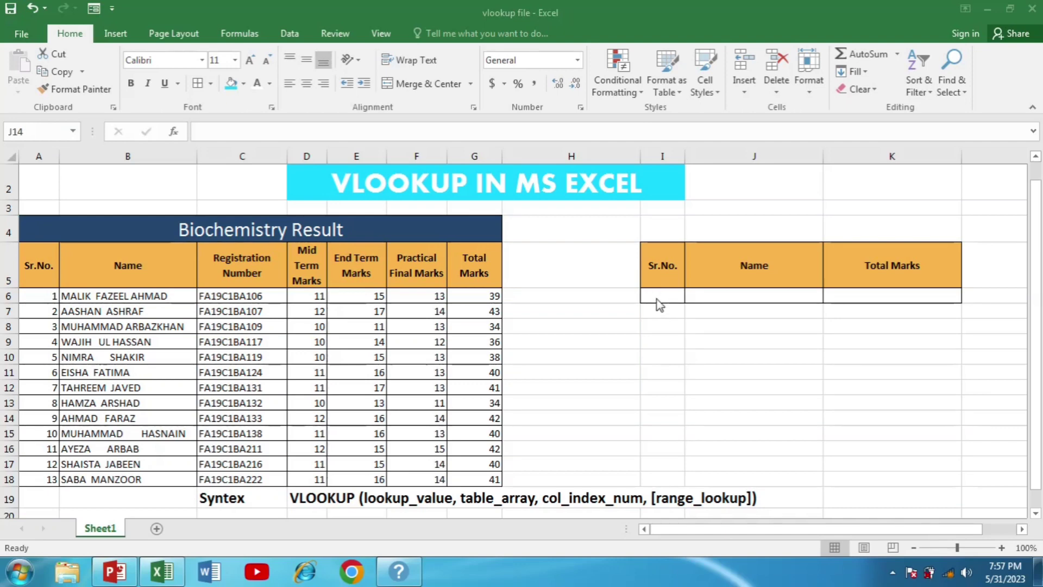
Step: Enter 6 as the Sr.No. in cell I6 of the lookup table
click(655, 297)
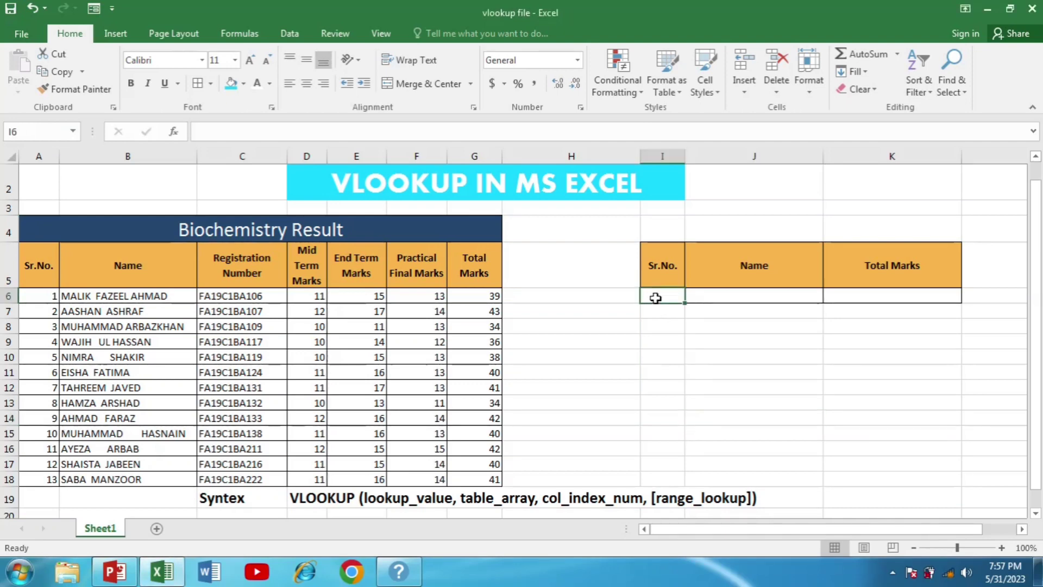
text(6)
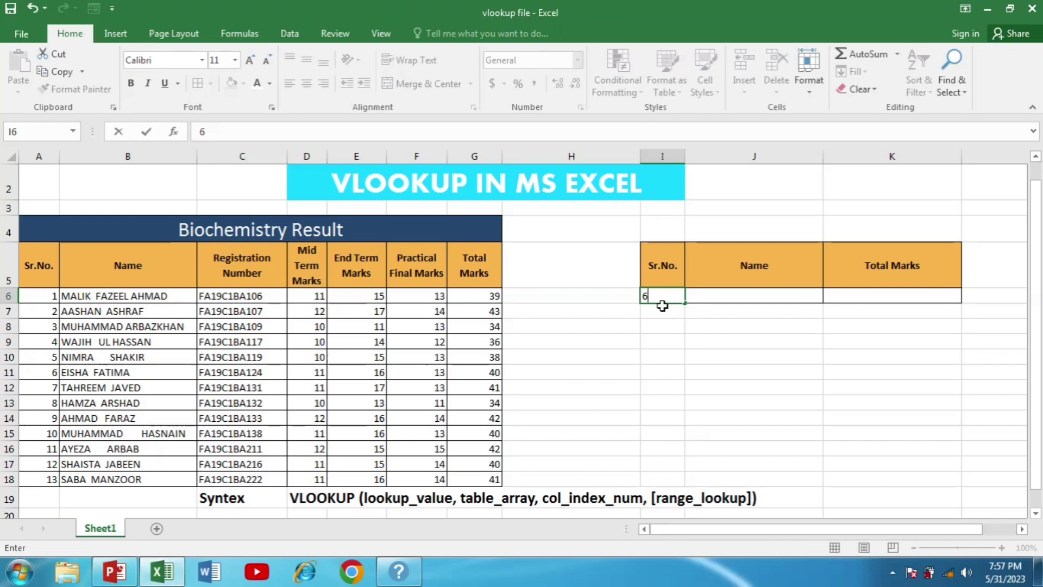
click(710, 296)
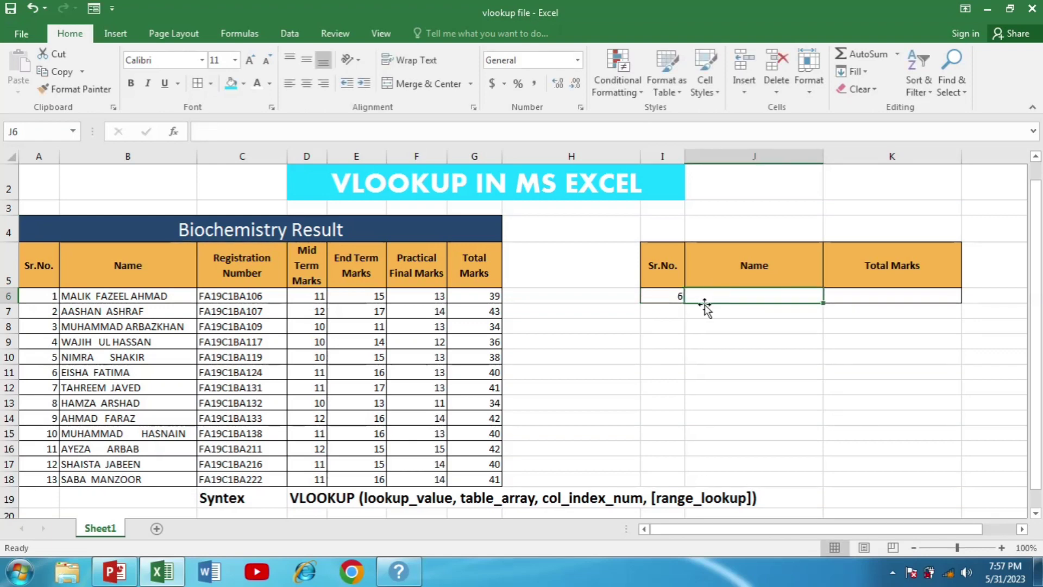
Step: Enter =VLOOKUP(I6,$A$6:$G$18,2,0) in cell J6 to return the student's name for the serial number
text(=)
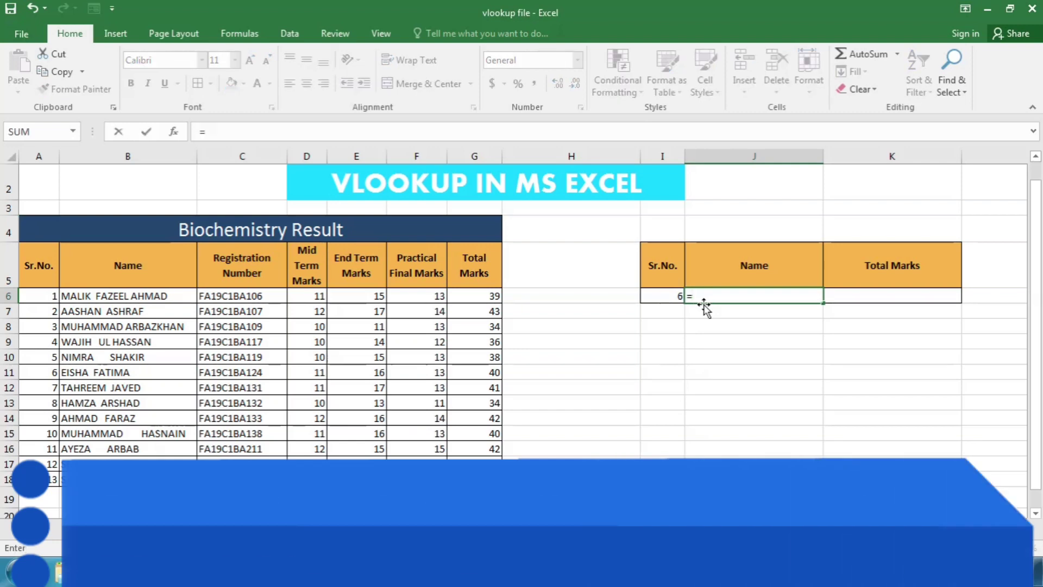
text(vlooku)
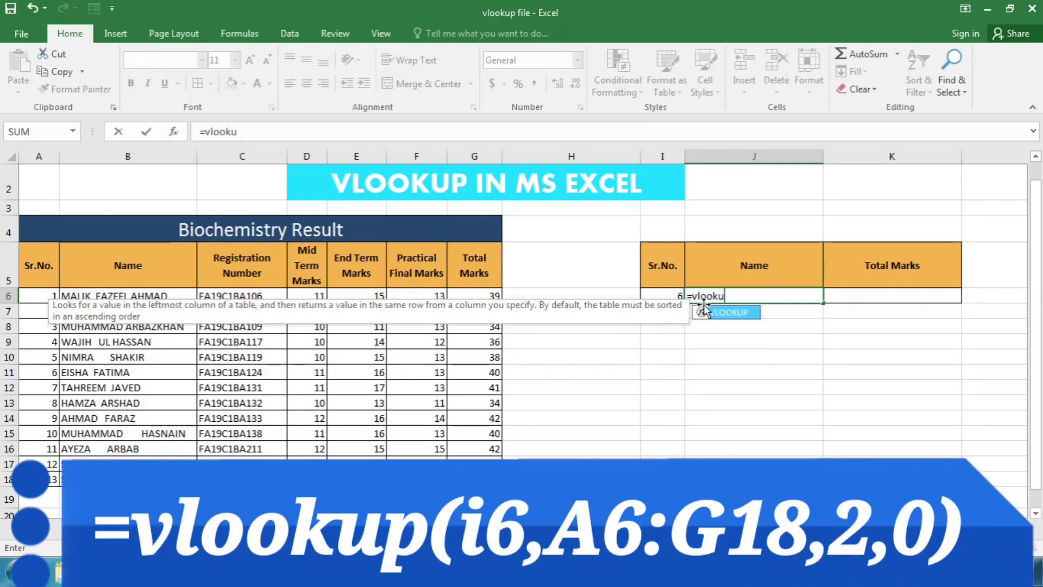
text(p()
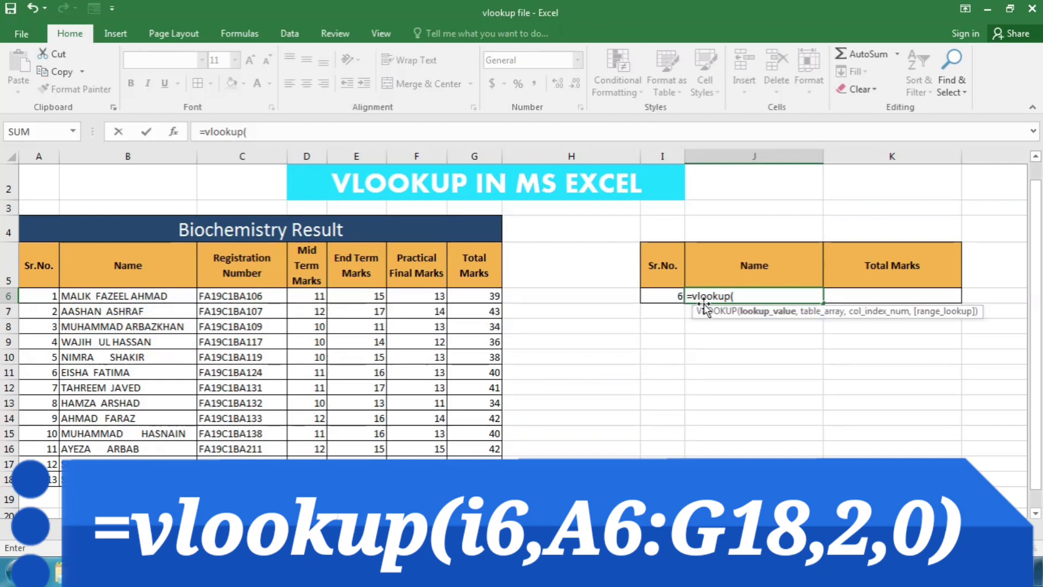
click(658, 299)
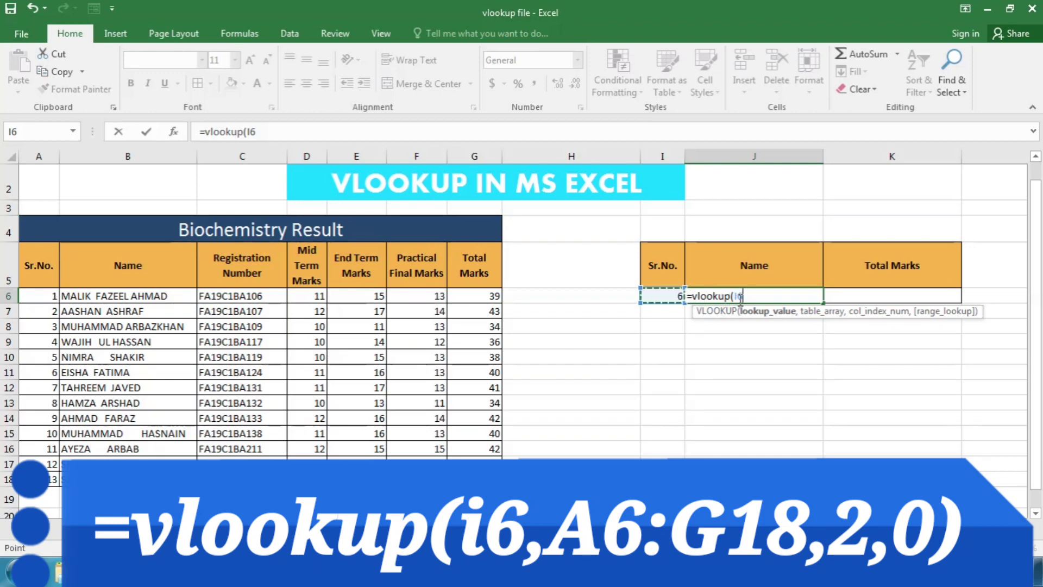
text(,)
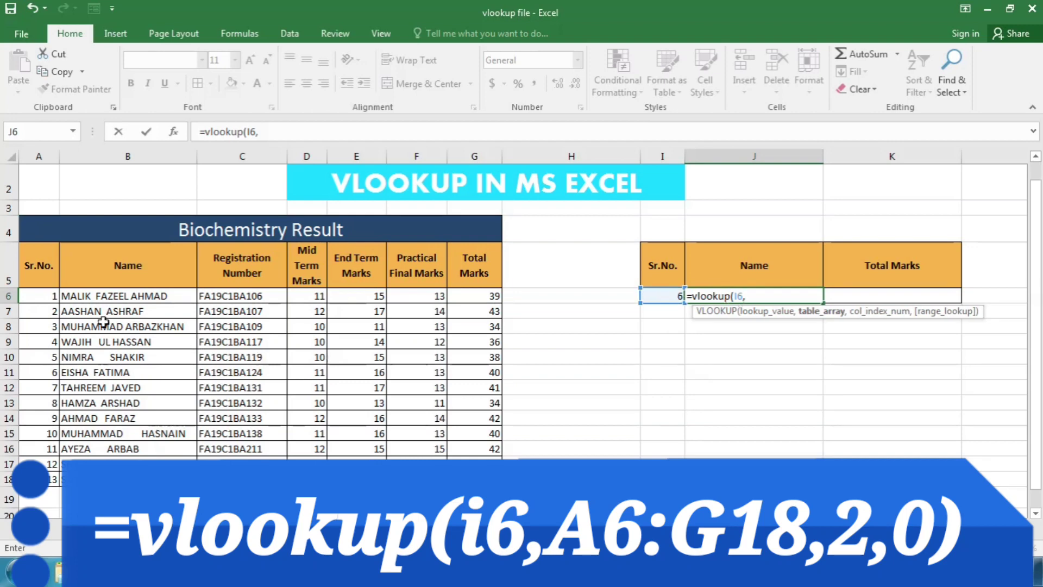
drag(156, 325, 475, 479)
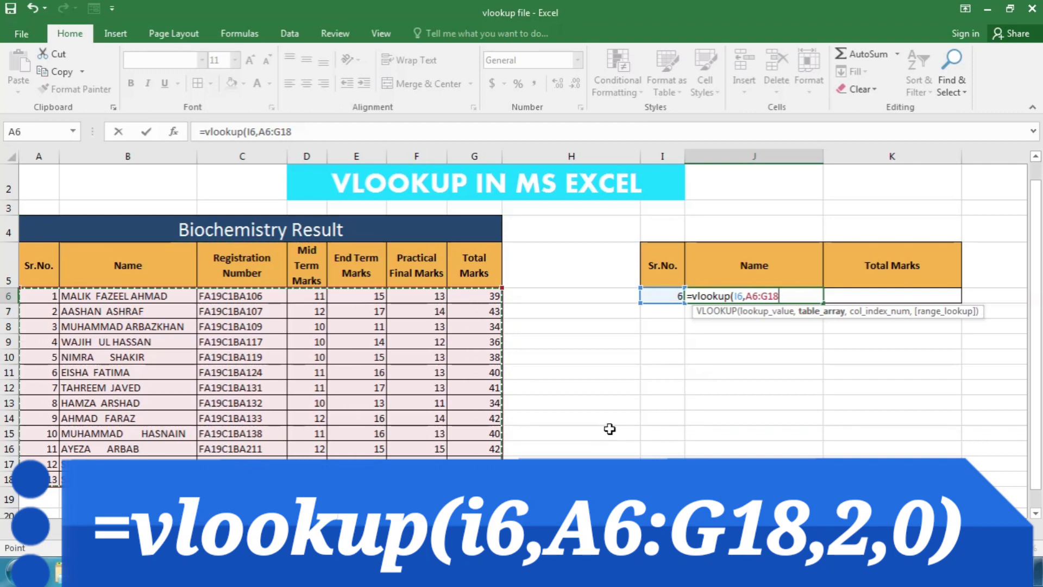
key(F4)
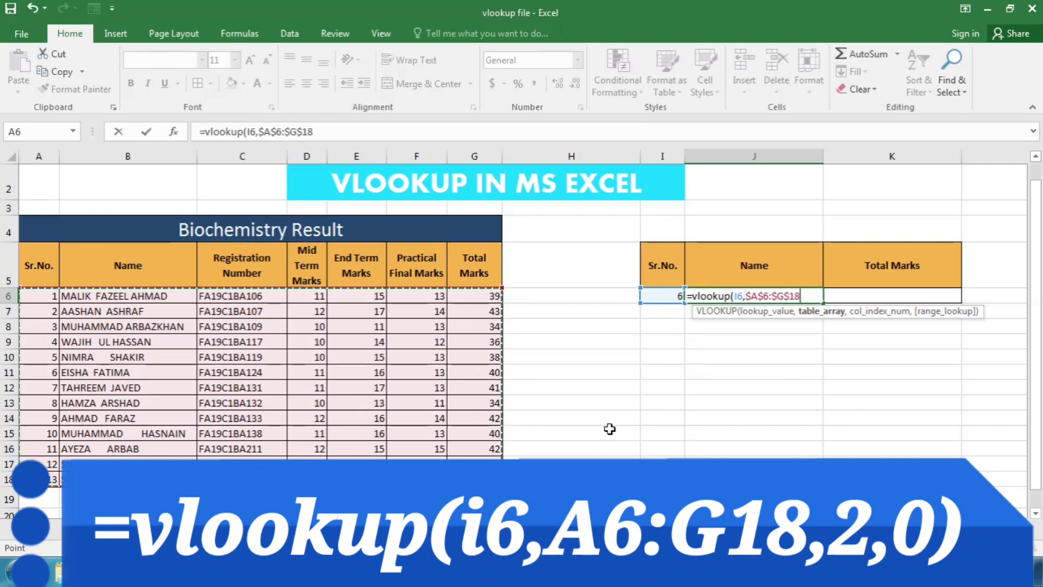
text(,)
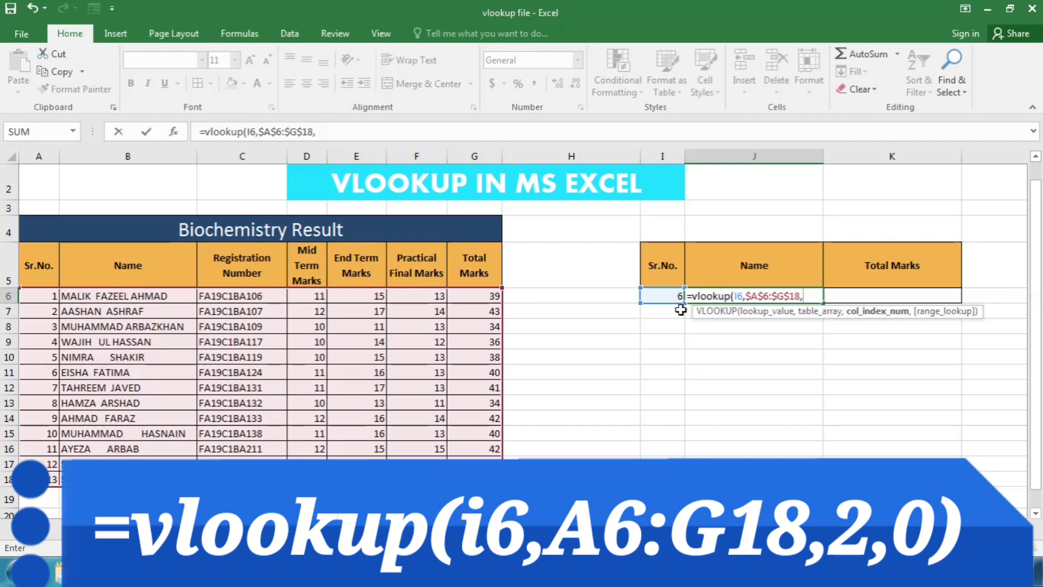
text(2,)
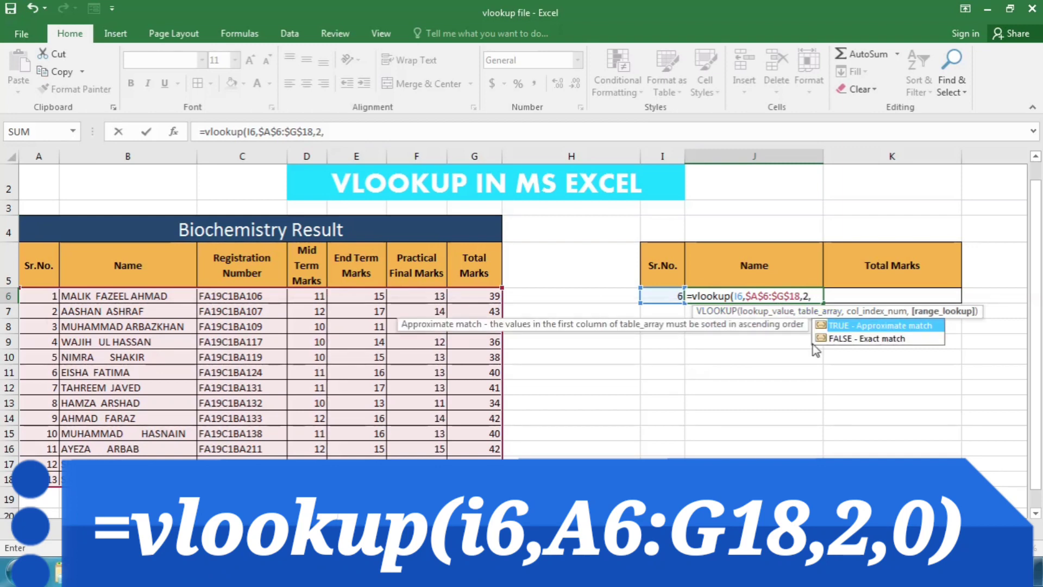
key(Escape)
text(0))
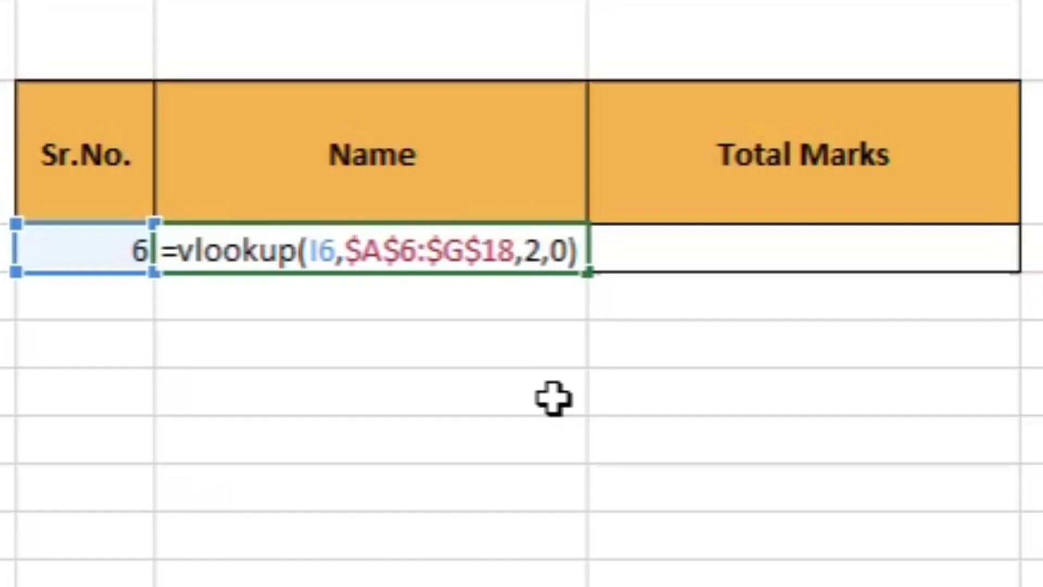
key(Return)
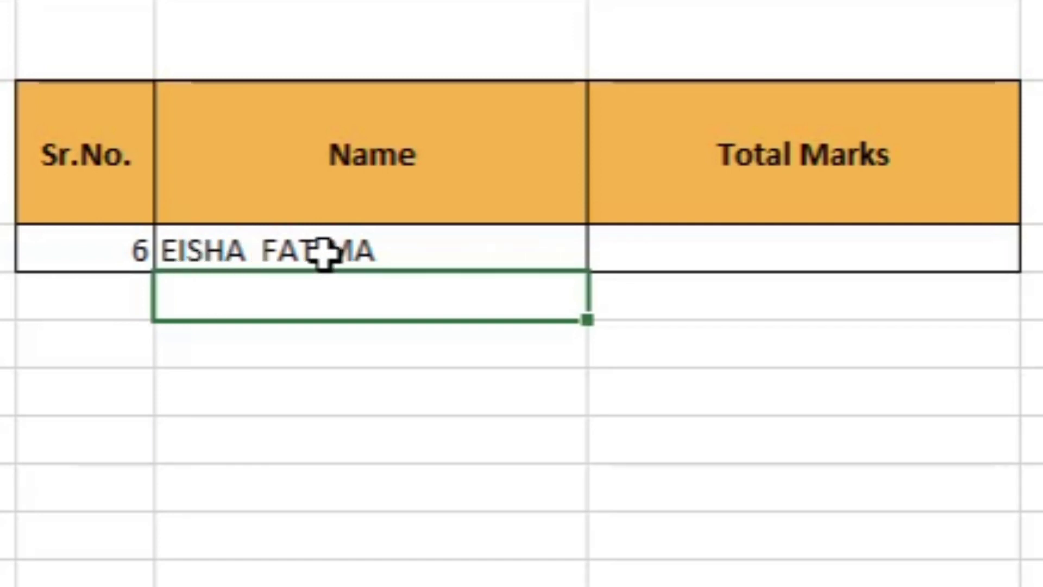
Step: Enter =VLOOKUP(I6,$A$6:$G$18,7,0) in cell K6 to return the total marks for the serial number
click(804, 247)
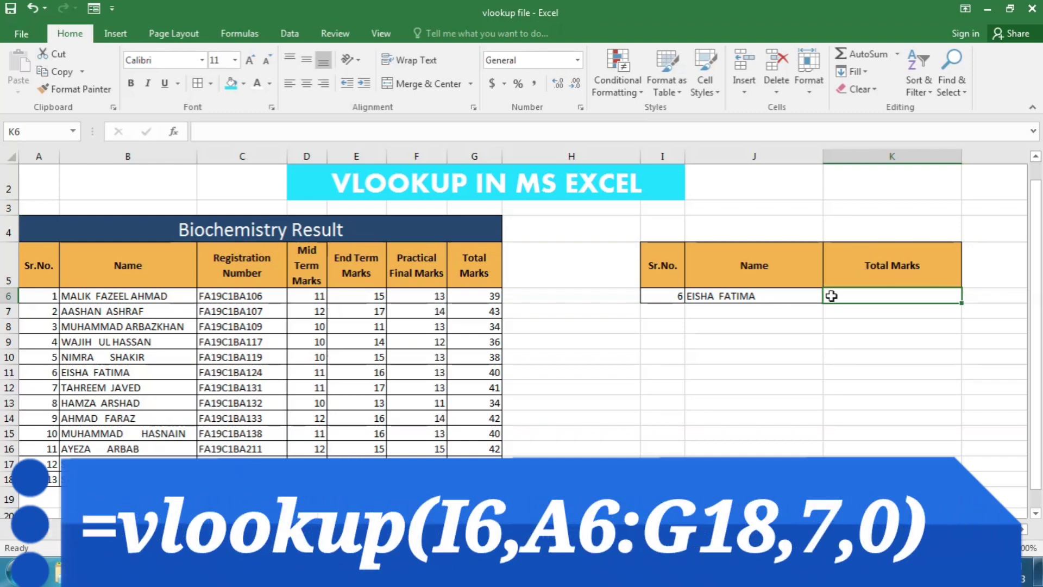
text(=)
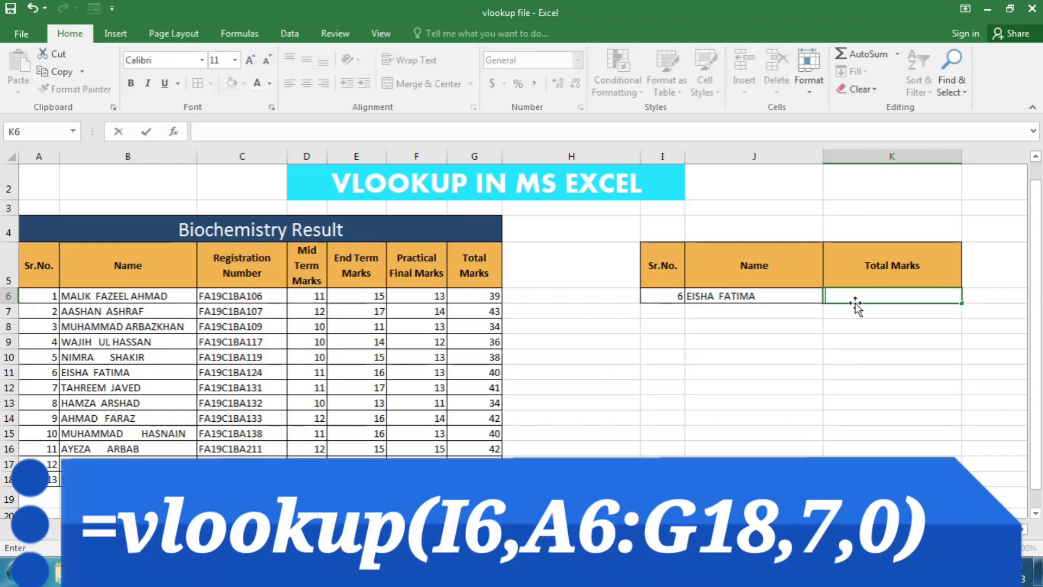
text(vl)
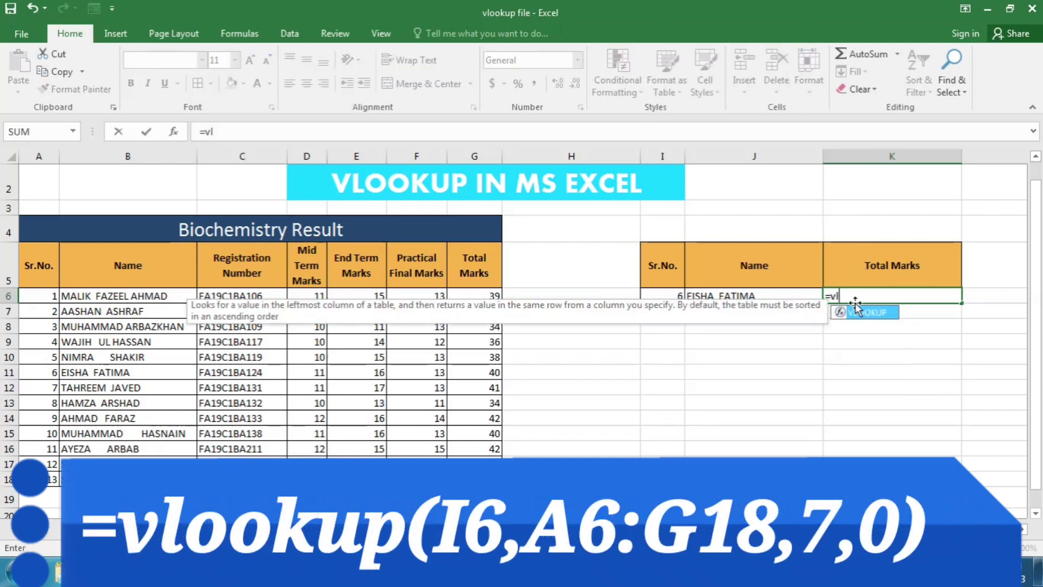
text(ookup()
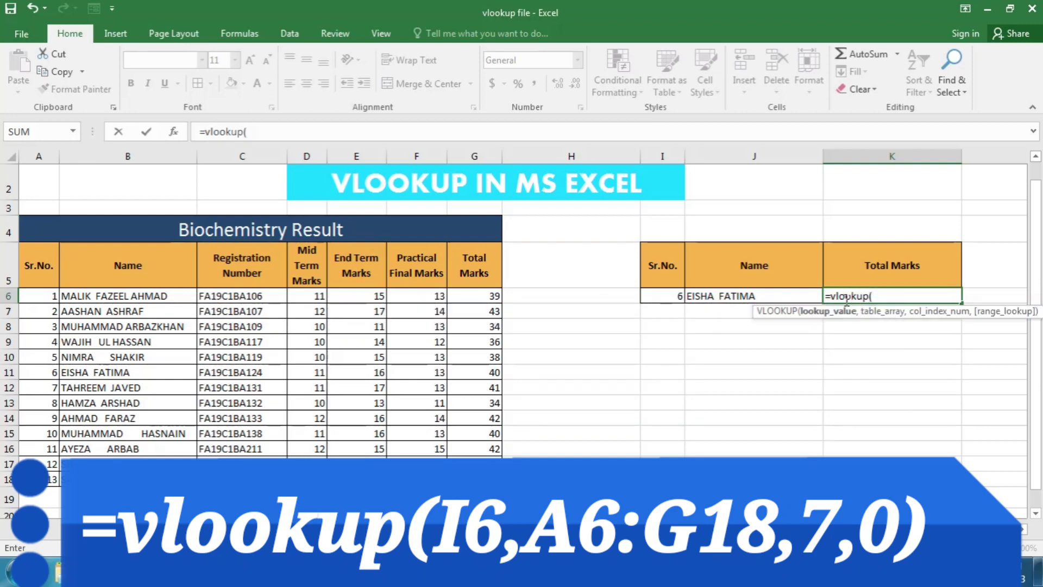
click(653, 296)
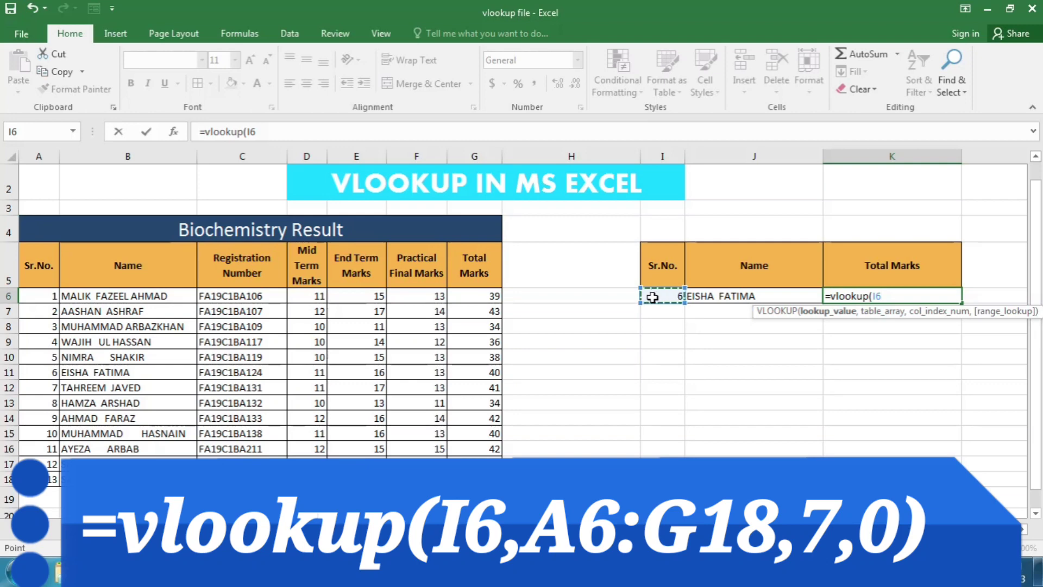
text(,)
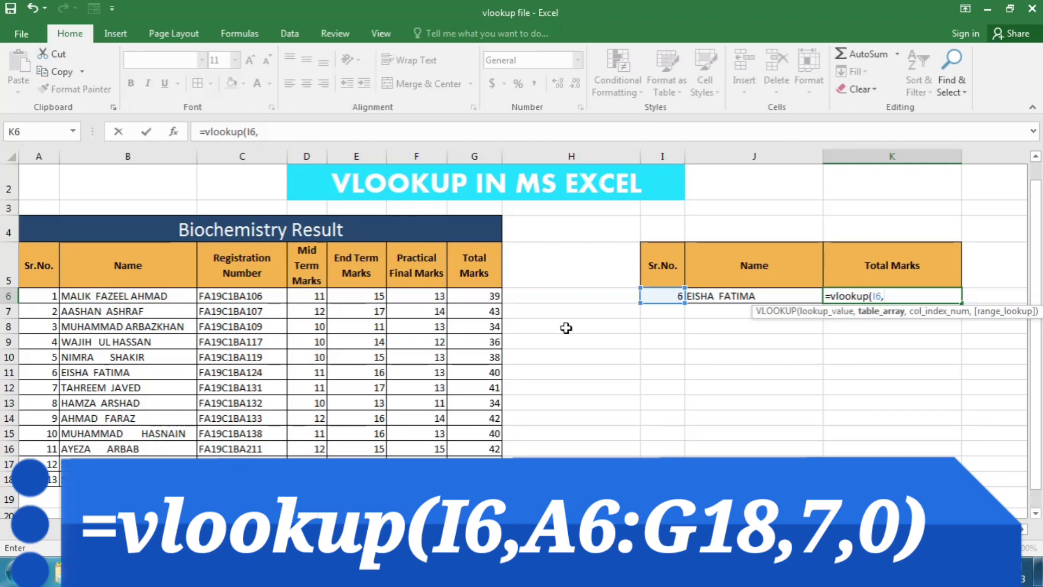
drag(49, 294, 488, 481)
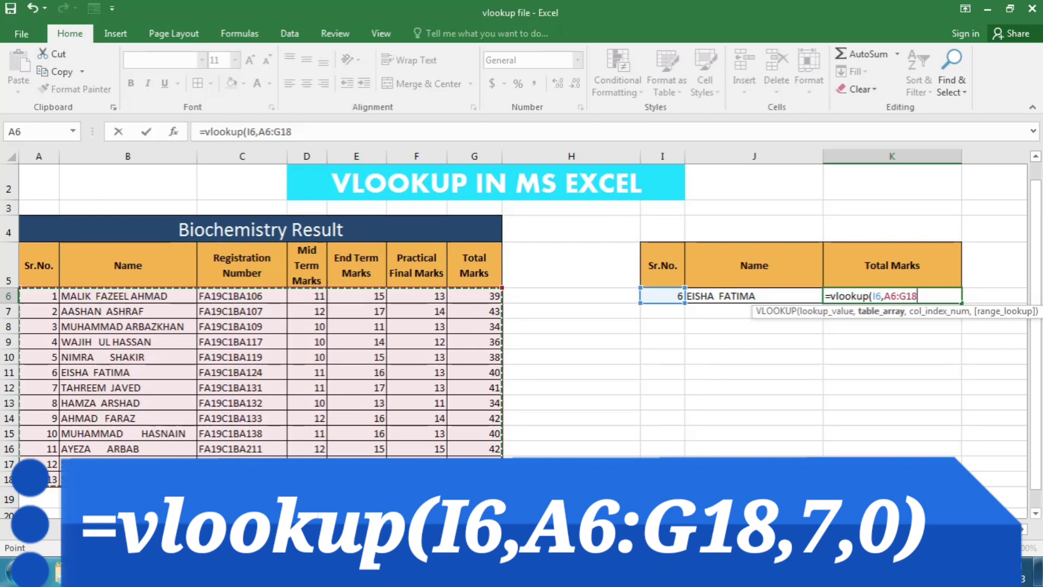
key(F4)
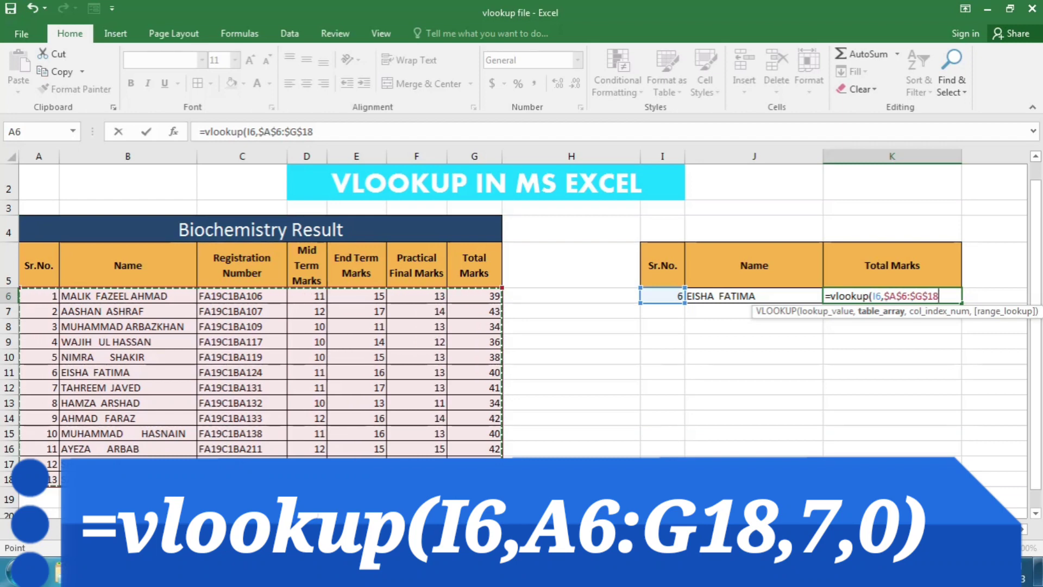
text(,)
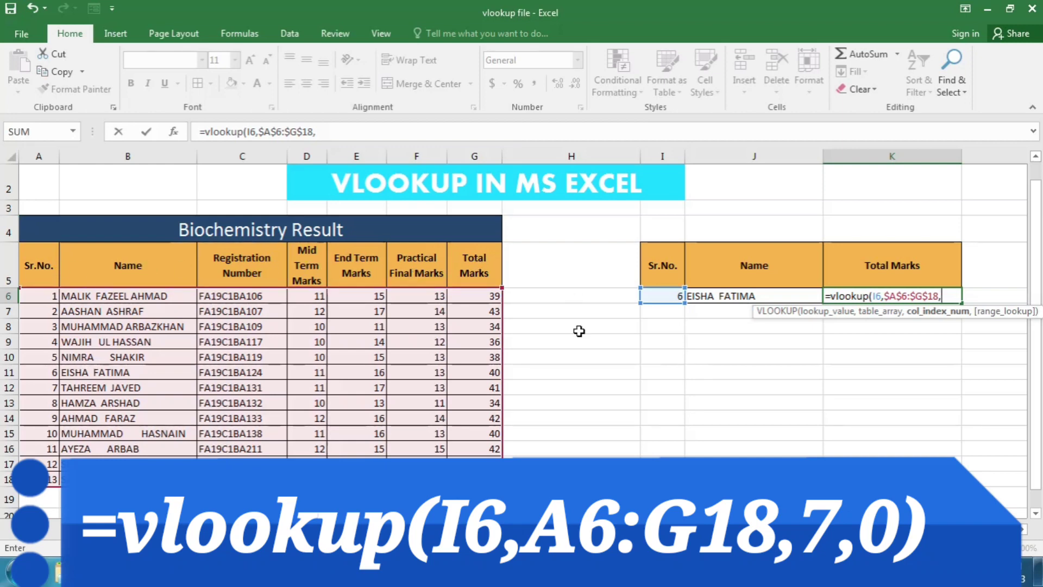
text(7,)
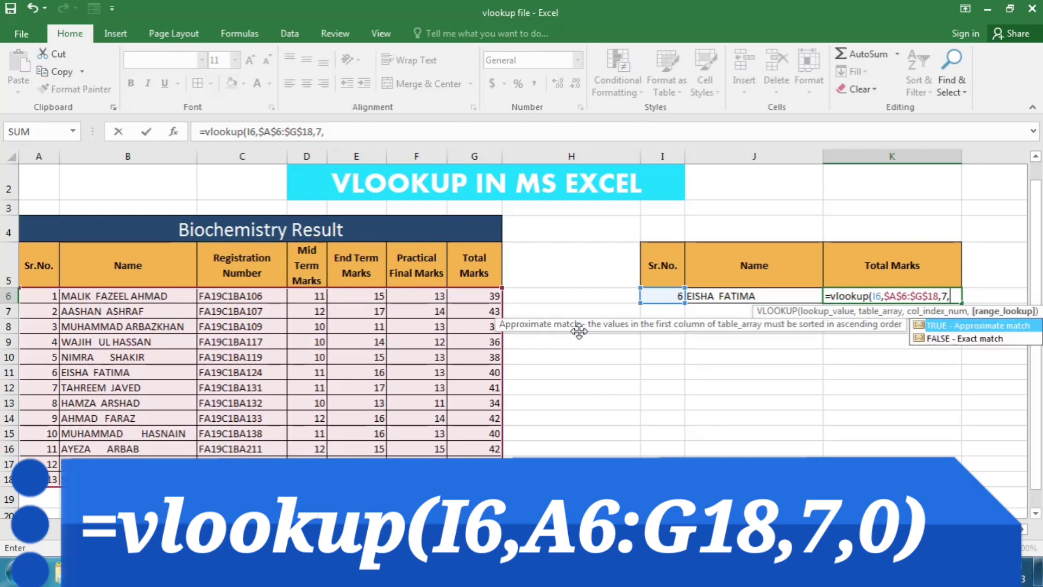
text(0))
key(Return)
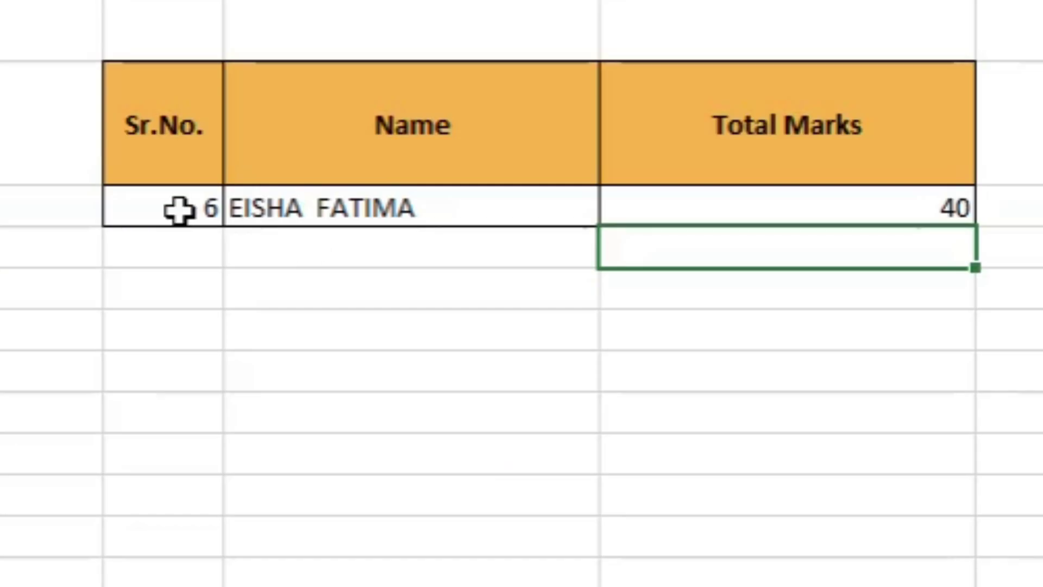
Step: Change the Sr.No. in cell I6 to 2 to test the lookup formulas
click(668, 298)
text(2)
key(ctrl+Return)
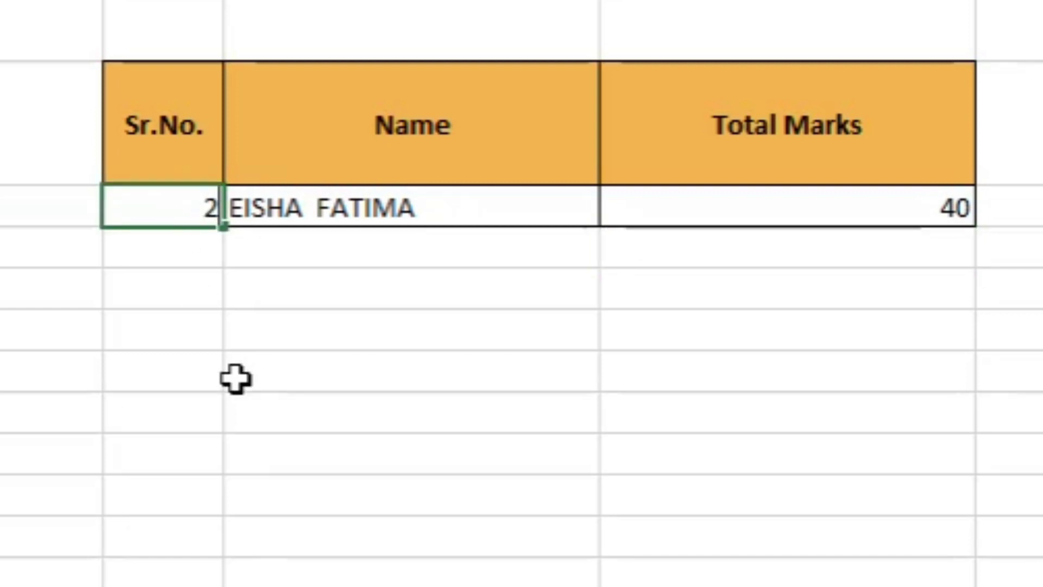
key(Return)
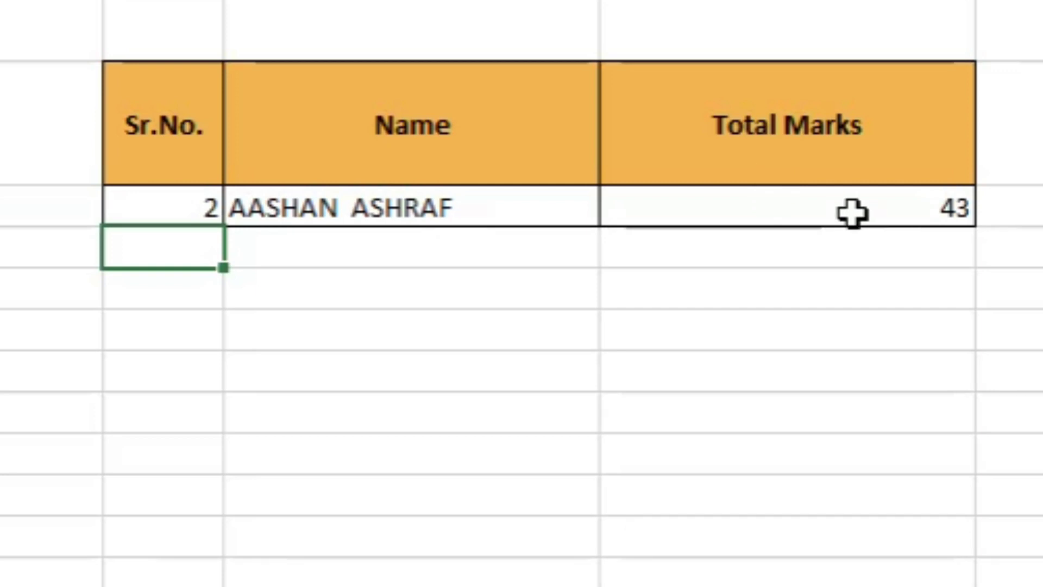
Step: Set the Sr.No. in cell I6 to 11 to look up that student's name and total marks
click(172, 214)
text(11)
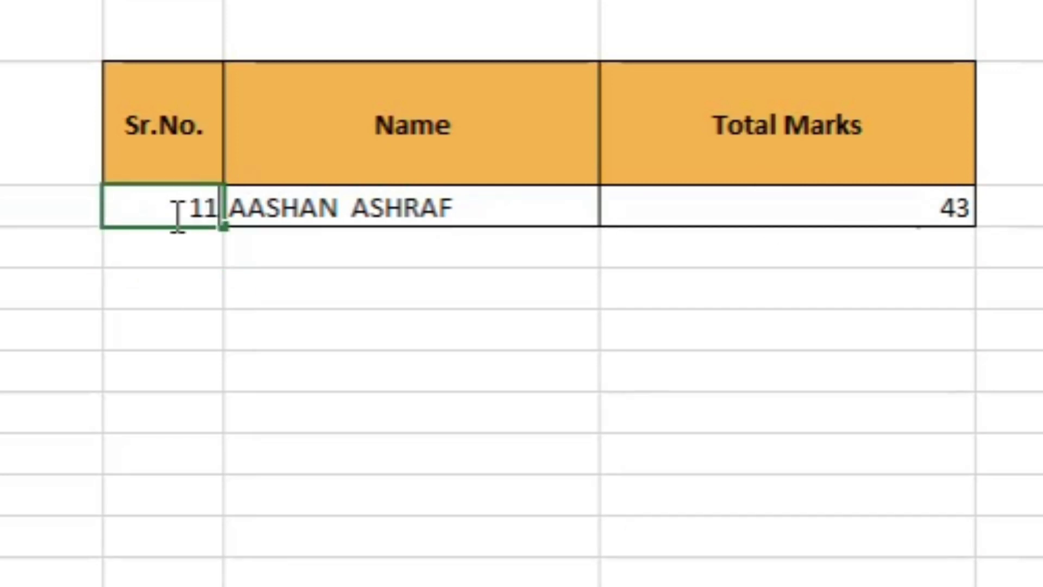
key(Return)
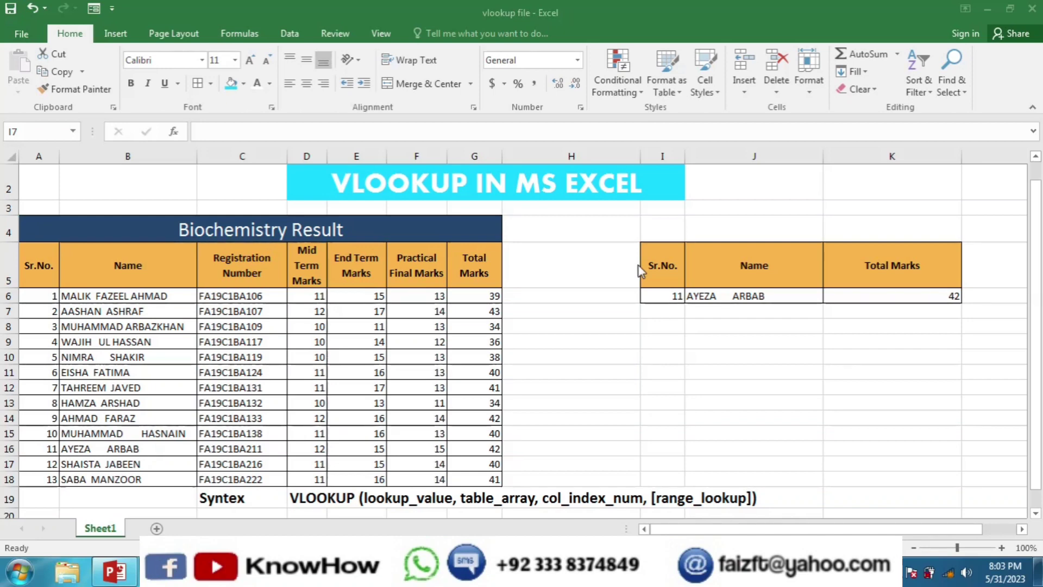
click(641, 270)
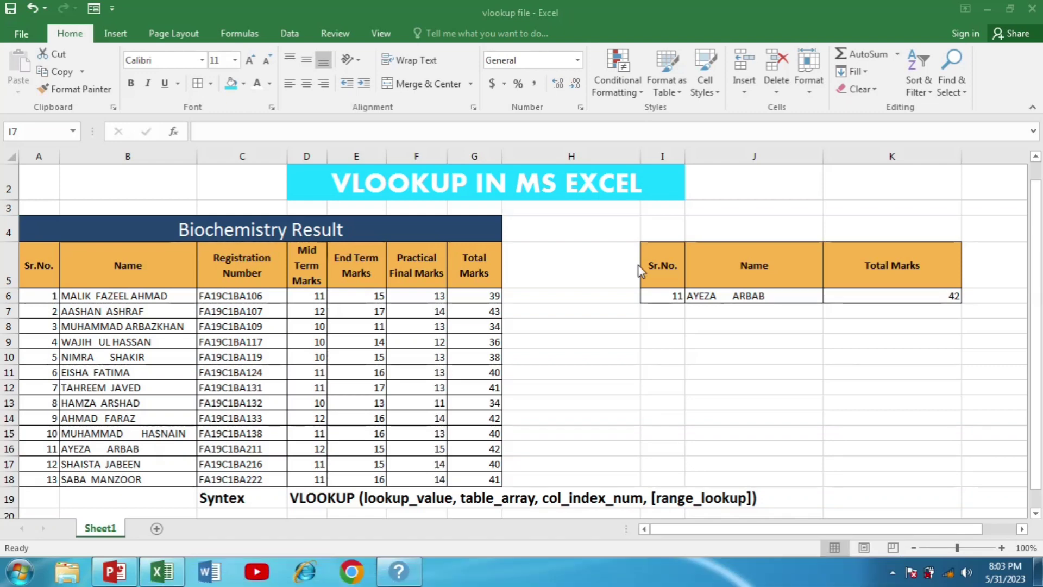